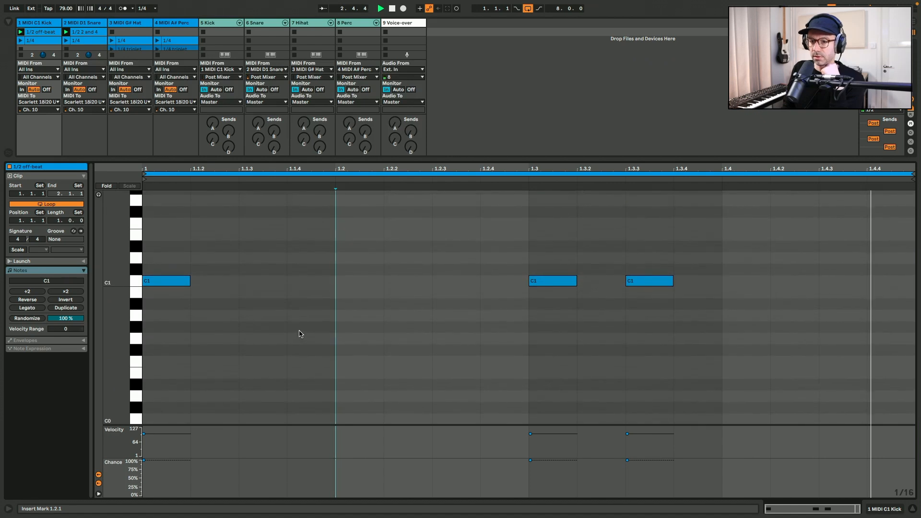
- Show the device chain of the Kick track
{"action": "left_click", "coordinate": [220, 32]}
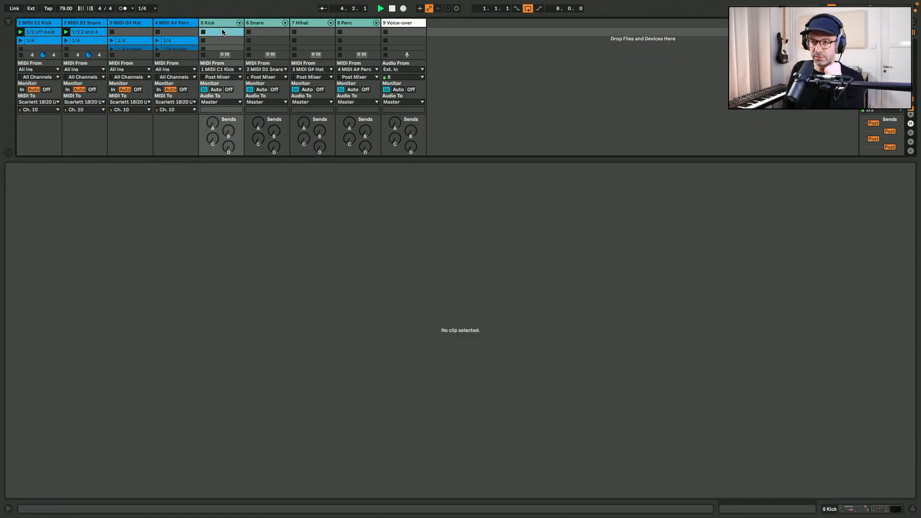
{"action": "left_click", "coordinate": [876, 513]}
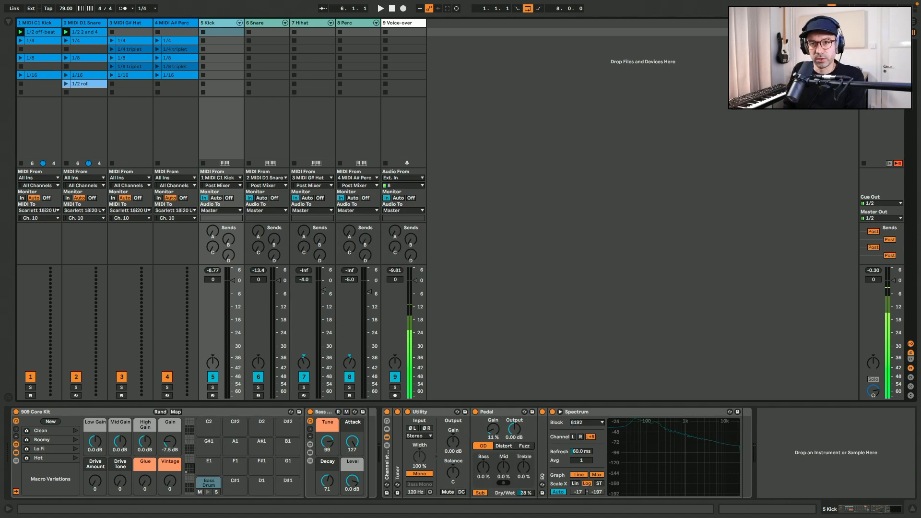
- Play the kick and snare patterns and audition hat clips 1/4 triplet and 1/16 with perc clips 1/16 and 1/8 triplet
{"action": "key", "text": "space"}
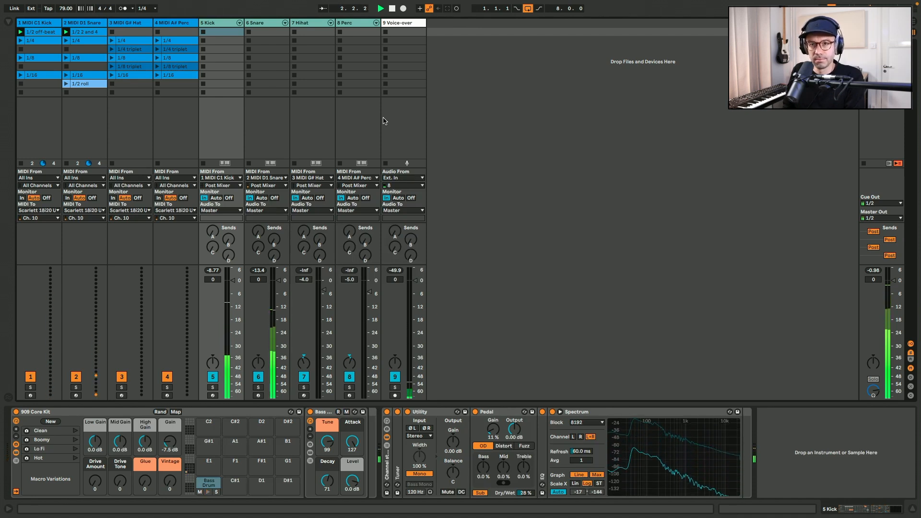
{"action": "left_click", "coordinate": [111, 49]}
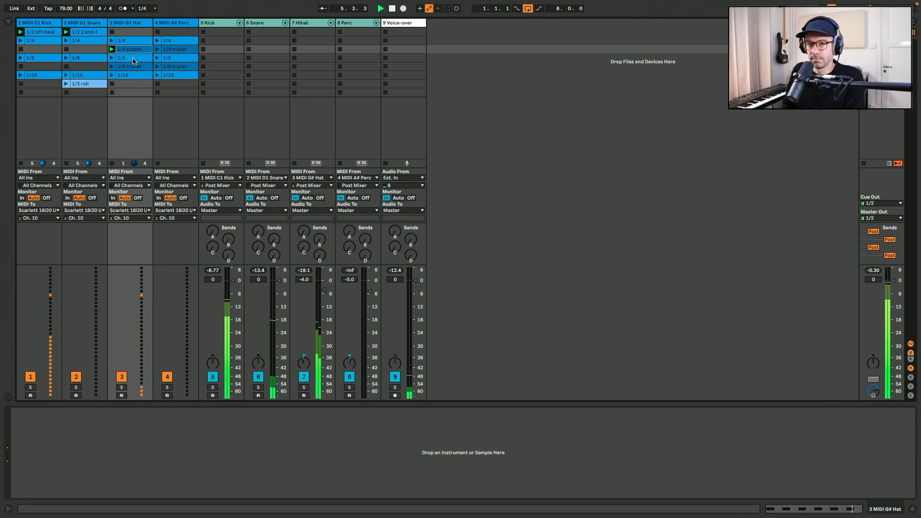
{"action": "left_click", "coordinate": [158, 76]}
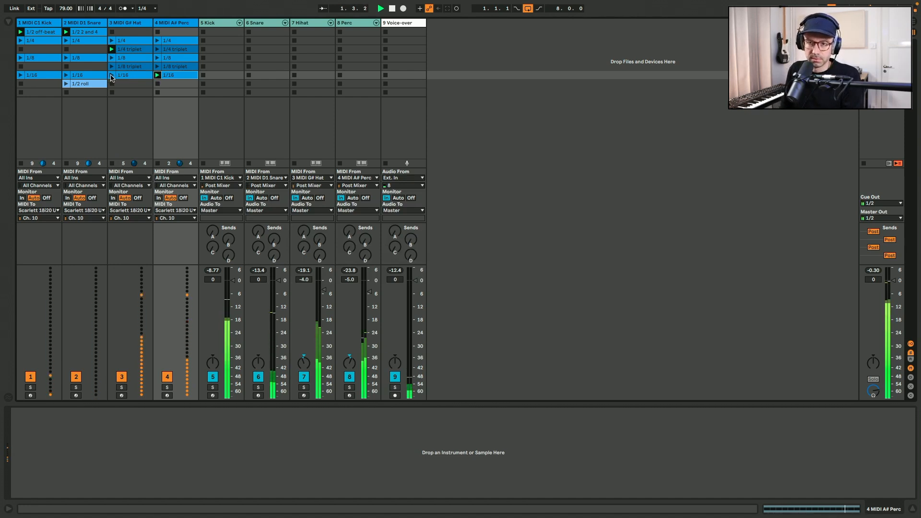
{"action": "left_click", "coordinate": [112, 76]}
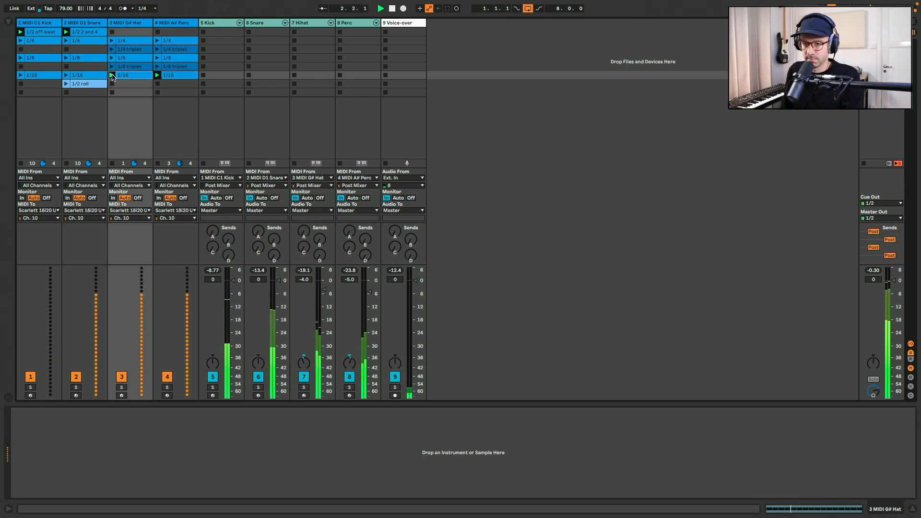
{"action": "left_click", "coordinate": [158, 67]}
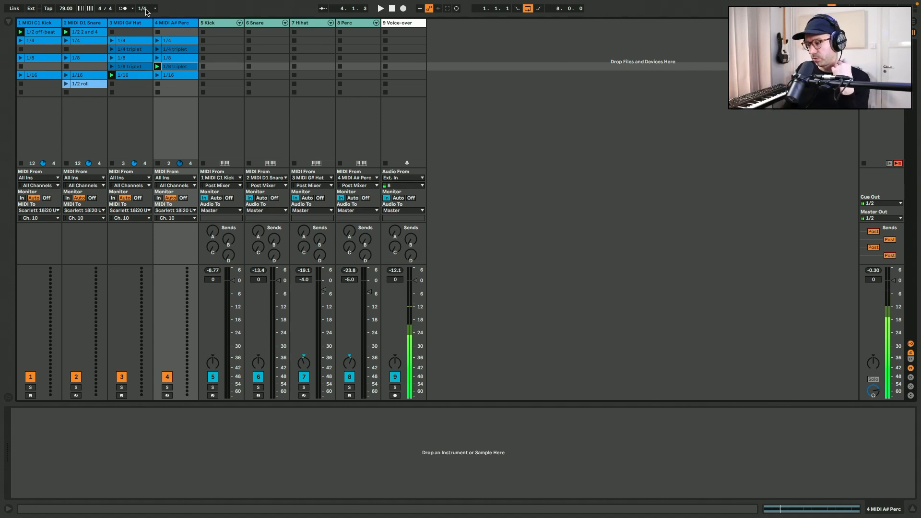
{"action": "left_click", "coordinate": [146, 9]}
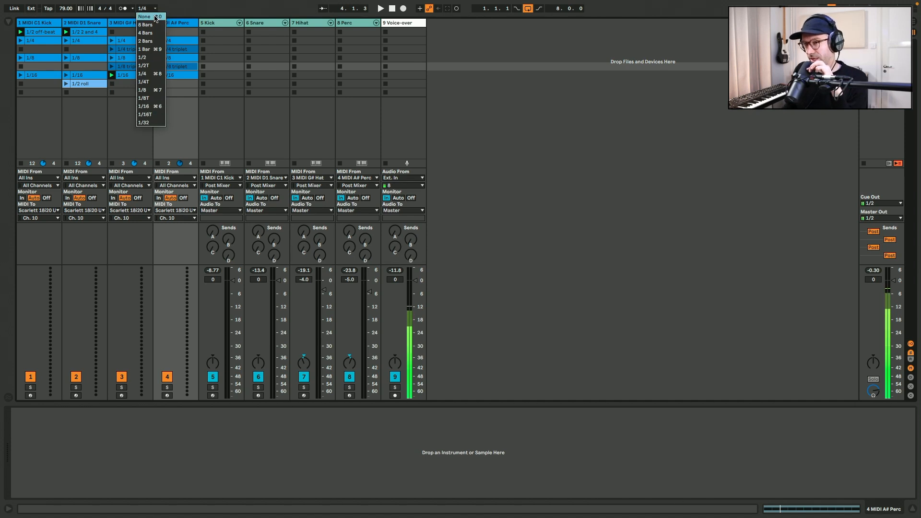
{"action": "left_click", "coordinate": [196, 10]}
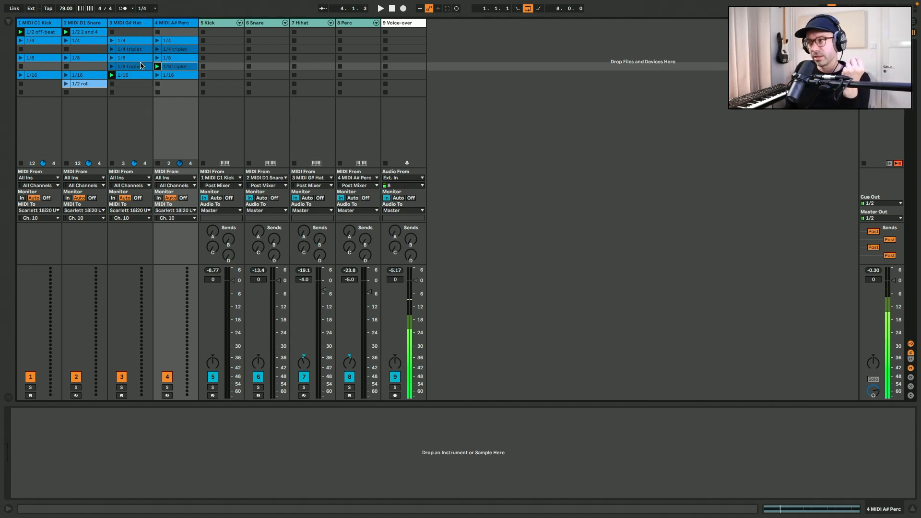
- Insert an audio track after the Perc track and name it "# Resample"
{"action": "left_click", "coordinate": [356, 24]}
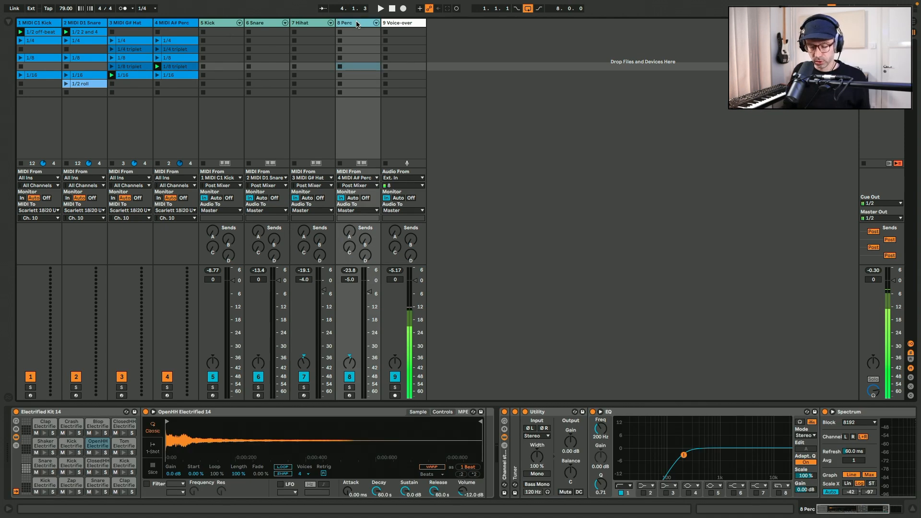
{"action": "key", "text": "ctrl+t"}
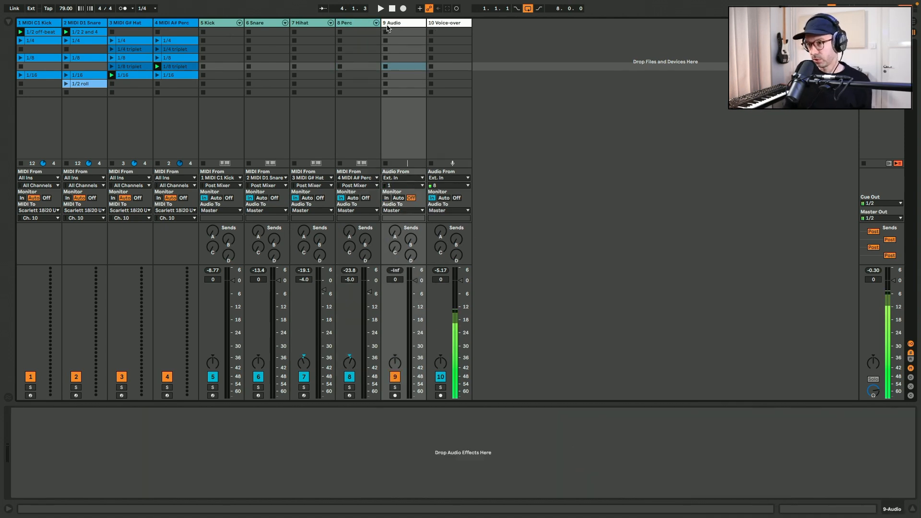
{"action": "key", "text": "ctrl+r"}
{"action": "type", "text": "# Re"}
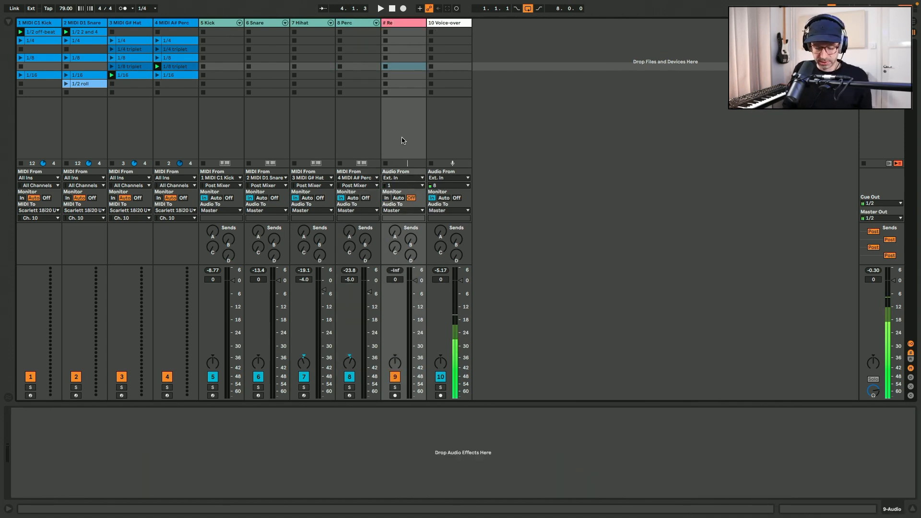
{"action": "type", "text": "sample"}
- Set the Resample track's audio input to Resampling and arm the track for recording
{"action": "left_click", "coordinate": [403, 177]}
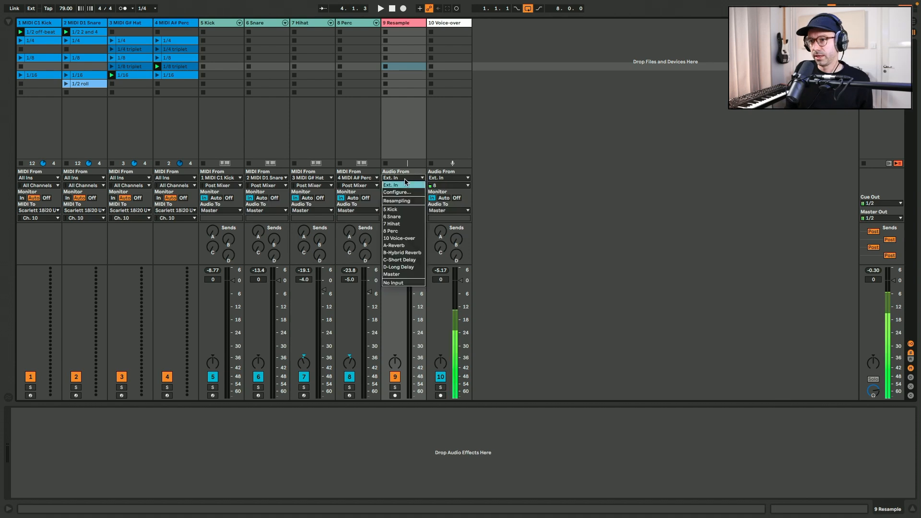
{"action": "left_click", "coordinate": [410, 203]}
{"action": "left_click", "coordinate": [395, 396]}
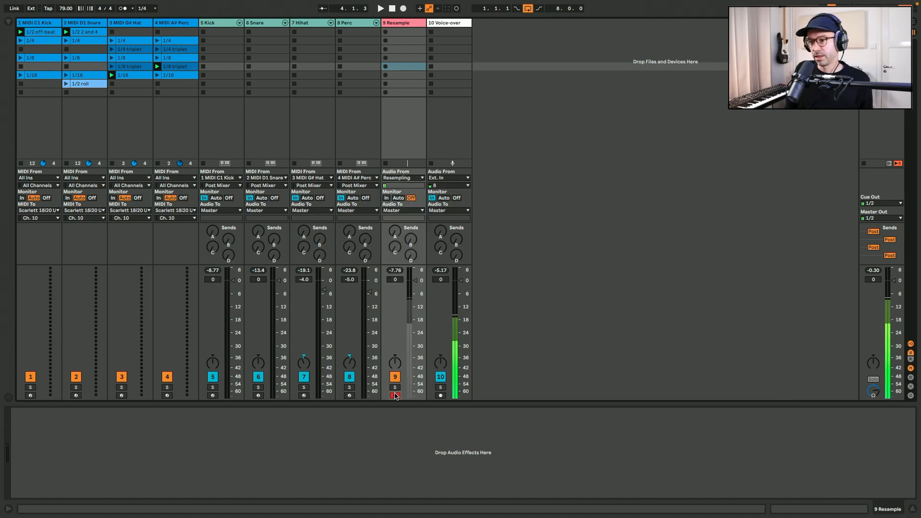
- Start recording in the Resample track's first slot, bringing in the 1/4 triplet hat clip and the 1/16 perc clip
{"action": "left_click", "coordinate": [386, 32]}
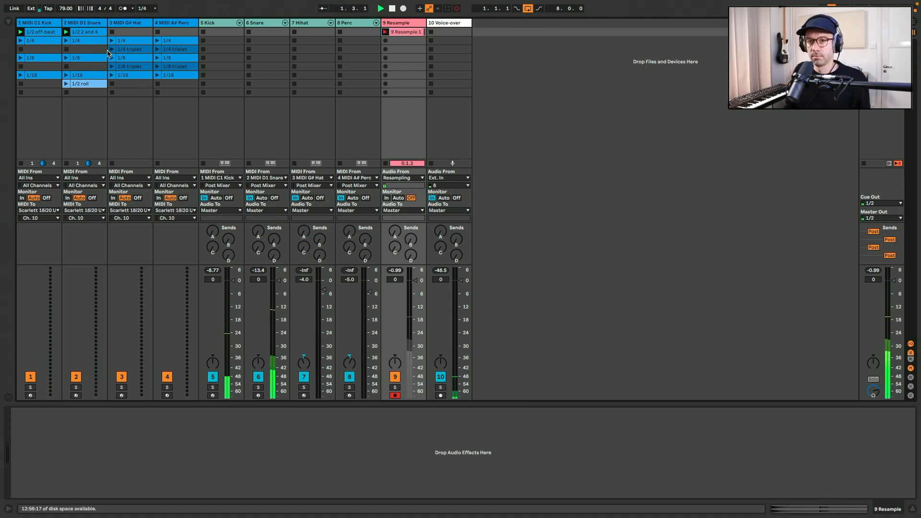
{"action": "left_click", "coordinate": [112, 50]}
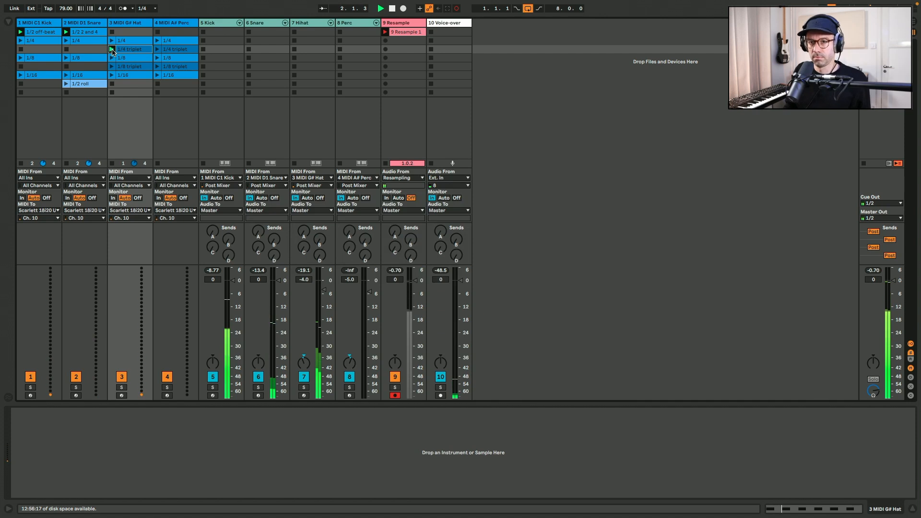
{"action": "left_click", "coordinate": [158, 75]}
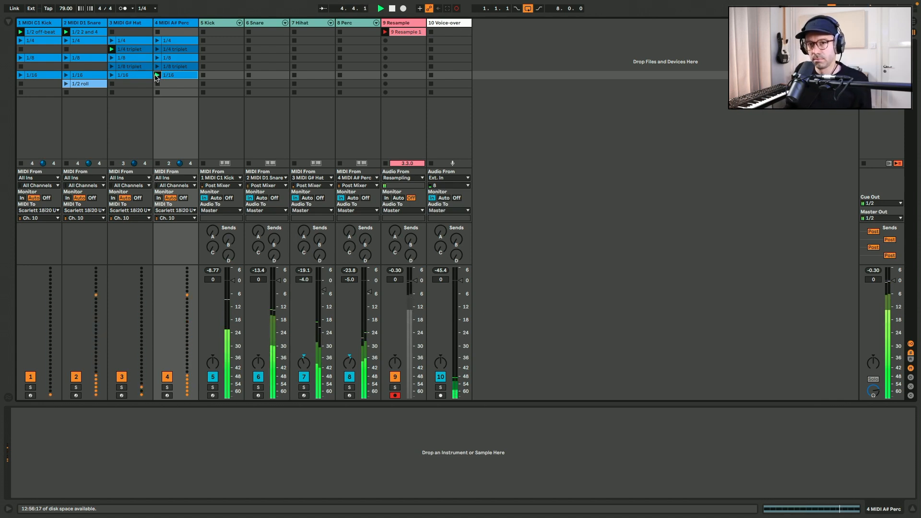
- While recording, launch the 1/2 roll snare clip and the 1/4 kick clip, and return the snare to 1/2 2 and 4
{"action": "left_click", "coordinate": [66, 84]}
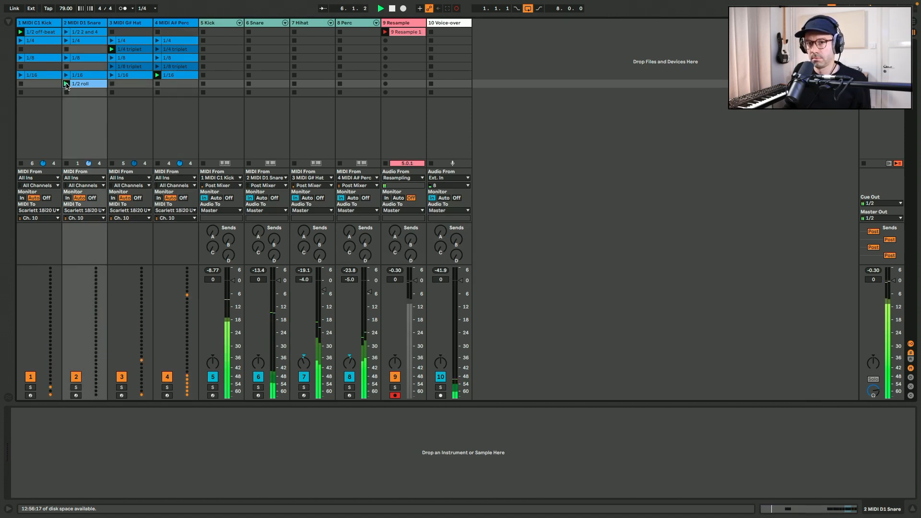
{"action": "left_click", "coordinate": [20, 41]}
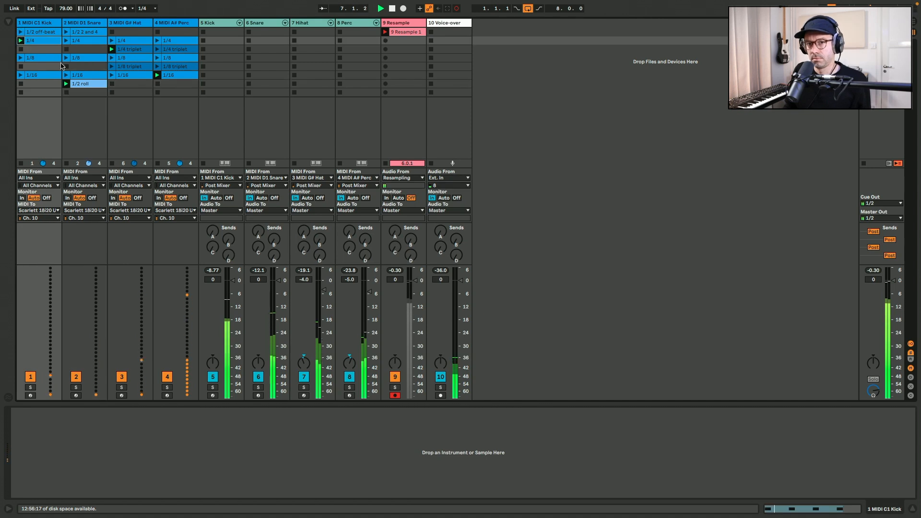
{"action": "left_click", "coordinate": [66, 32]}
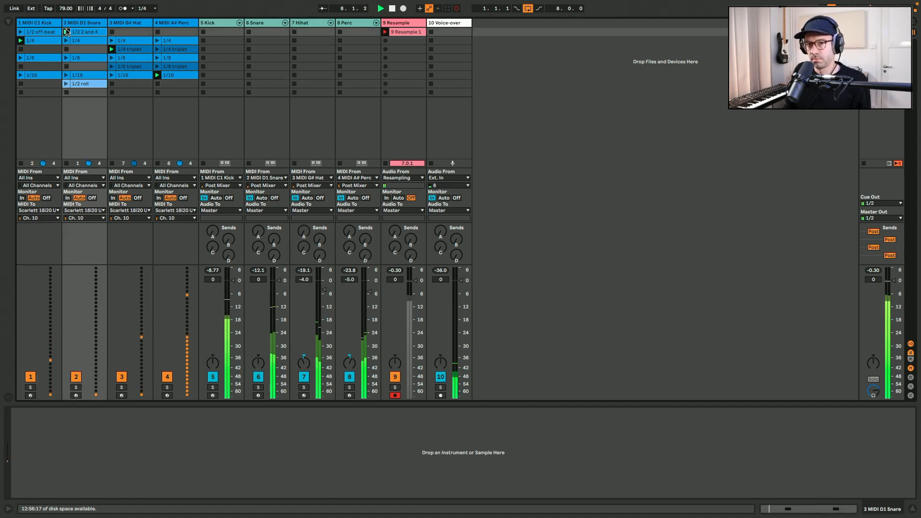
- Switch the hat to 1/8 triplet and the perc to 1/4, and add a 1/2 roll snare fill before returning to 1/2 2 and 4
{"action": "left_click", "coordinate": [112, 67]}
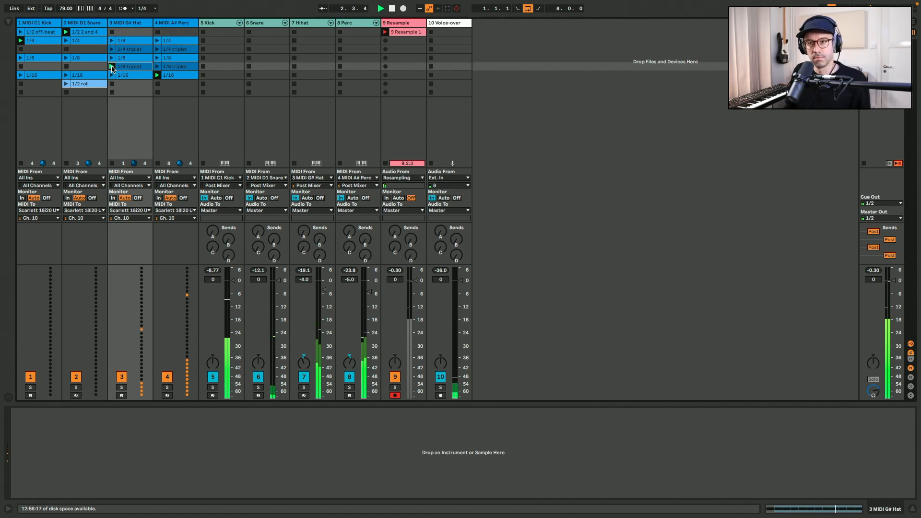
{"action": "left_click", "coordinate": [157, 41]}
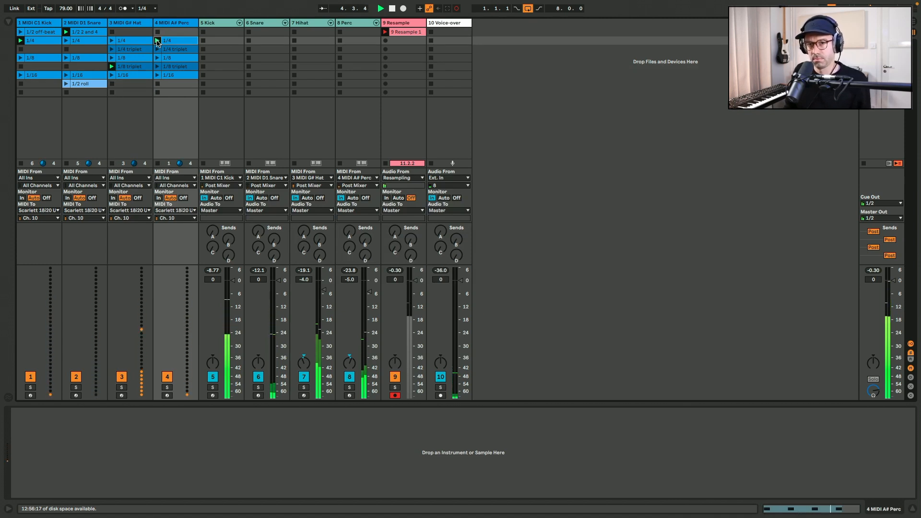
{"action": "left_click", "coordinate": [66, 84]}
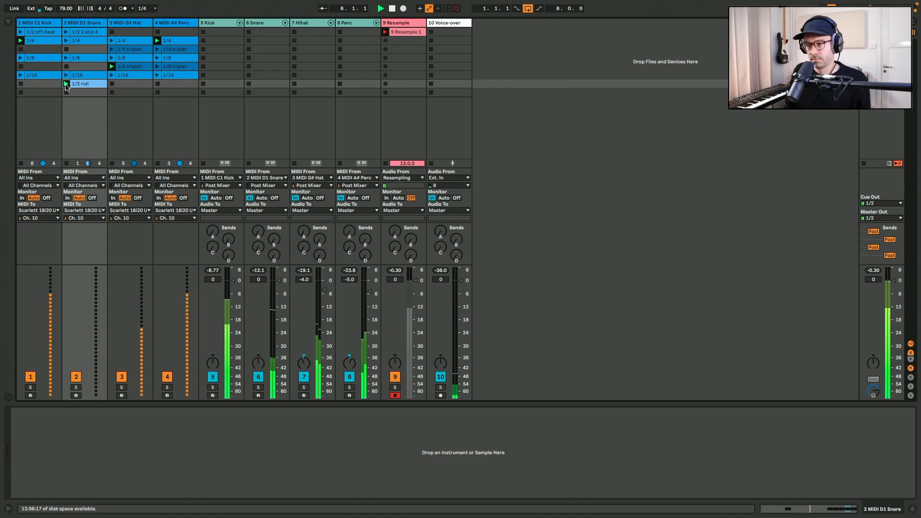
{"action": "left_click", "coordinate": [66, 32]}
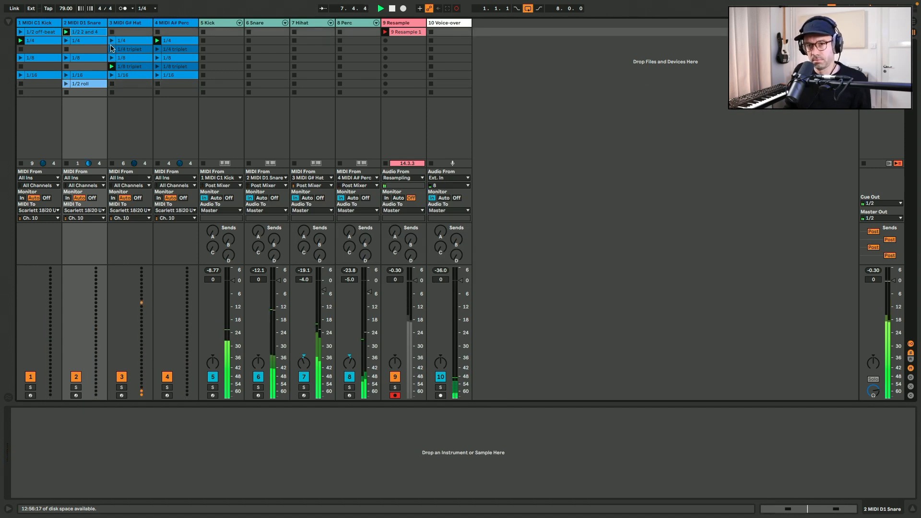
- Switch the perc to its 1/8 clip and play a 1/8 kick fill before returning the kick to 1/2 off-beat
{"action": "left_click", "coordinate": [158, 58]}
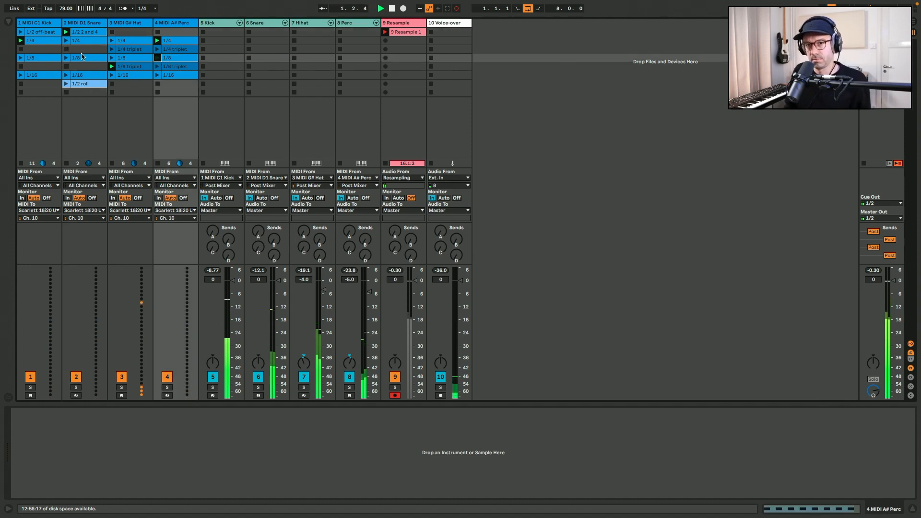
{"action": "left_click", "coordinate": [20, 59]}
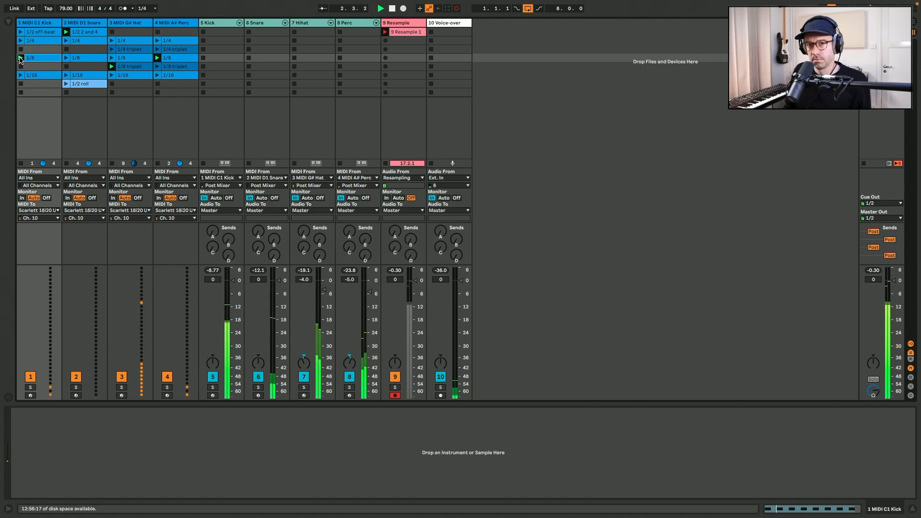
{"action": "left_click", "coordinate": [20, 32]}
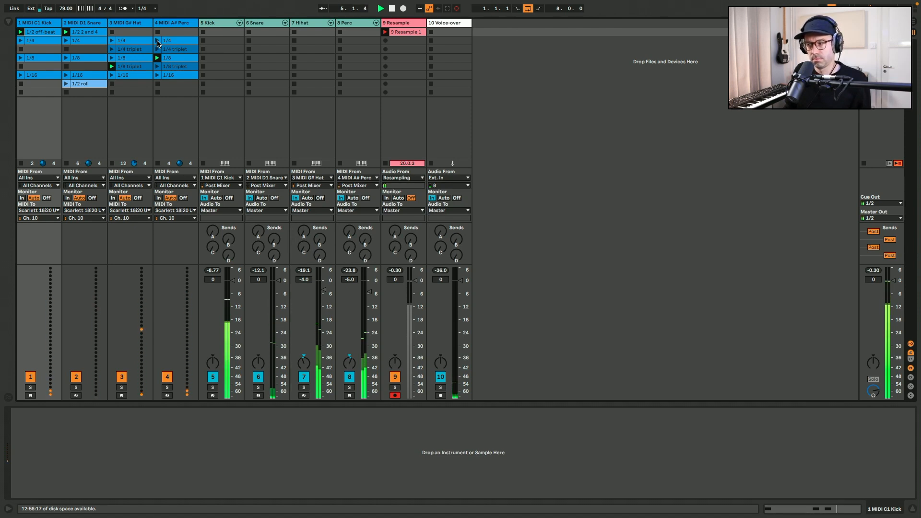
- Switch the perc to 1/4 and the hat to 1/16, with a 1/4 snare variation between them that returns to 1/2 2 and 4
{"action": "left_click", "coordinate": [158, 42]}
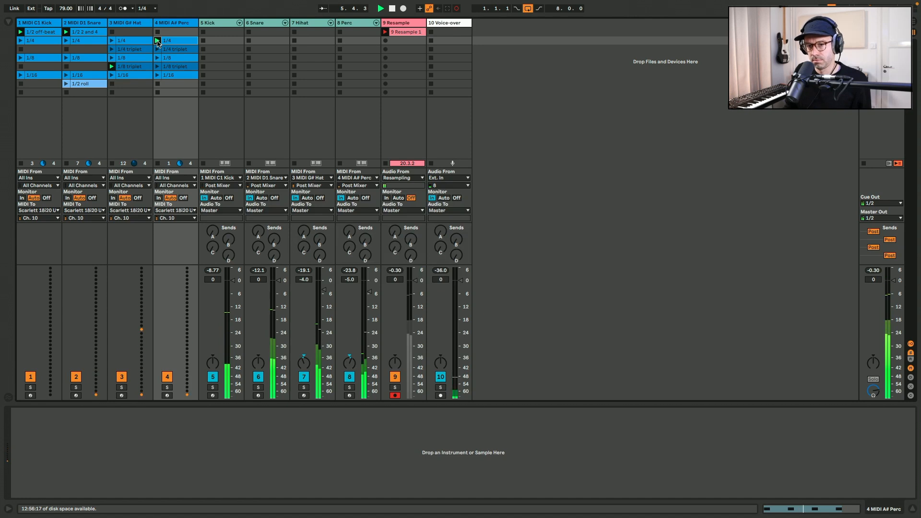
{"action": "left_click", "coordinate": [67, 42]}
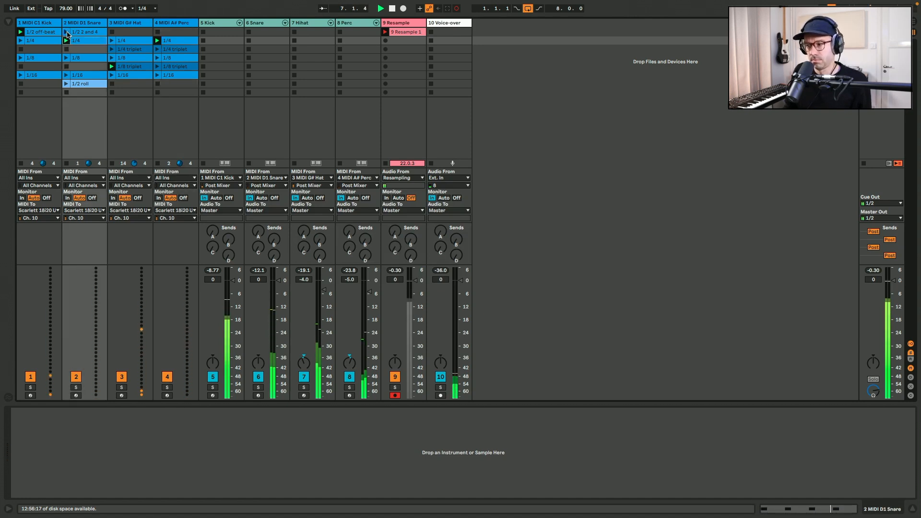
{"action": "left_click", "coordinate": [67, 33]}
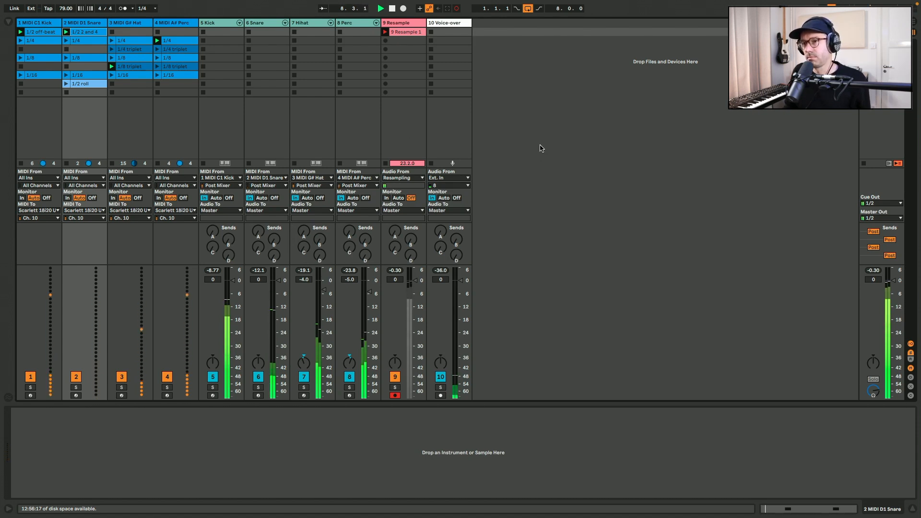
{"action": "left_click", "coordinate": [112, 75]}
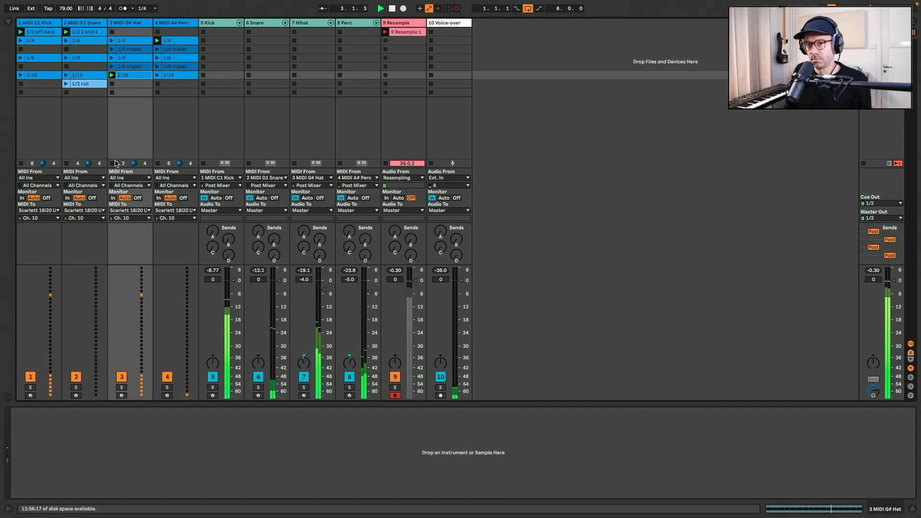
- Open the newly recorded clip on the Resample track and show its full waveform
{"action": "double_click", "coordinate": [414, 32]}
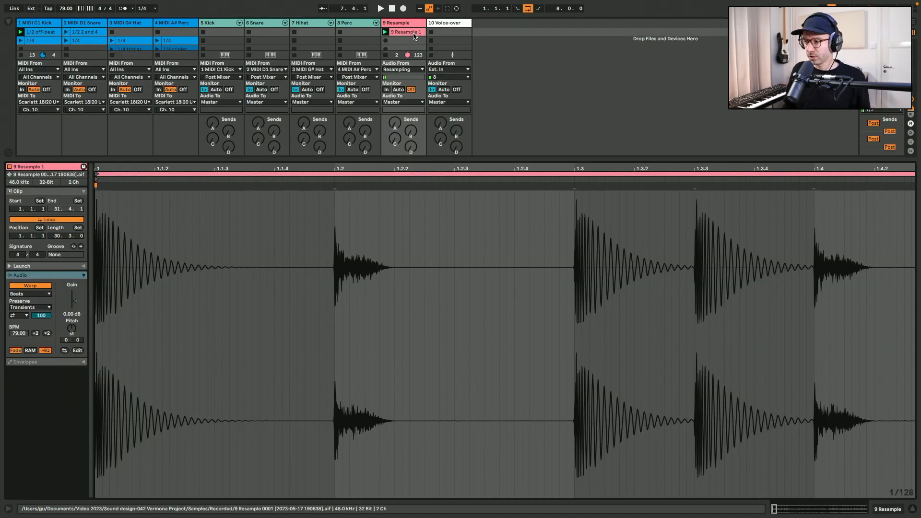
{"action": "left_click_drag", "start_coordinate": [774, 508], "coordinate": [871, 506]}
- Disarm the Resample track and deactivate the Kick, Snare, Hihat and Perc tracks
{"action": "key", "text": "shift+Tab"}
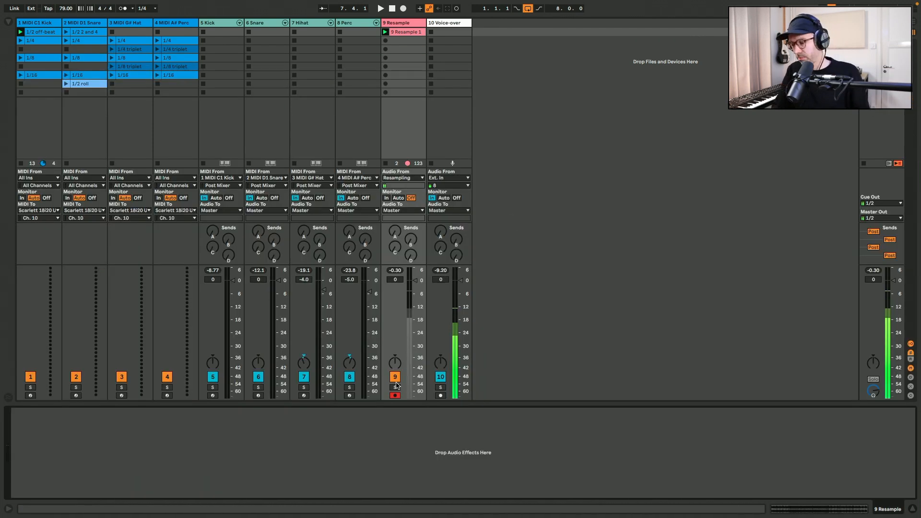
{"action": "left_click", "coordinate": [395, 395]}
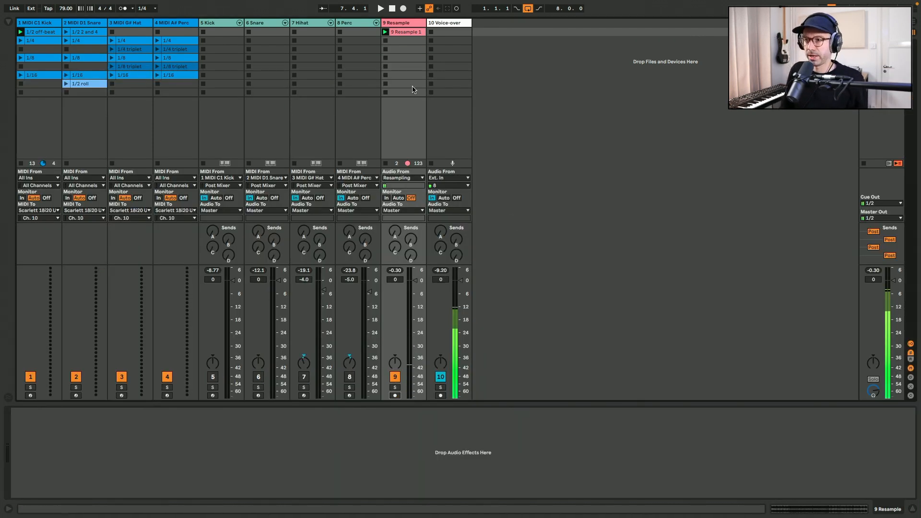
- Set the recorded Resample clip's gain to -3 dB and play it back
{"action": "double_click", "coordinate": [407, 32]}
{"action": "key", "text": "space"}
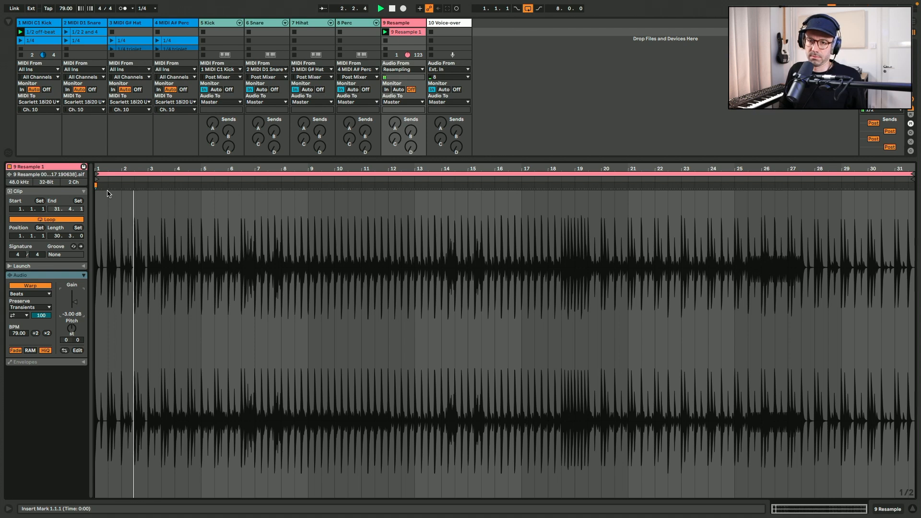
- Set the recorded Resample clip's start and loop position to 5.1.1, with a loop length of four bars
{"action": "key", "text": "Tab"}
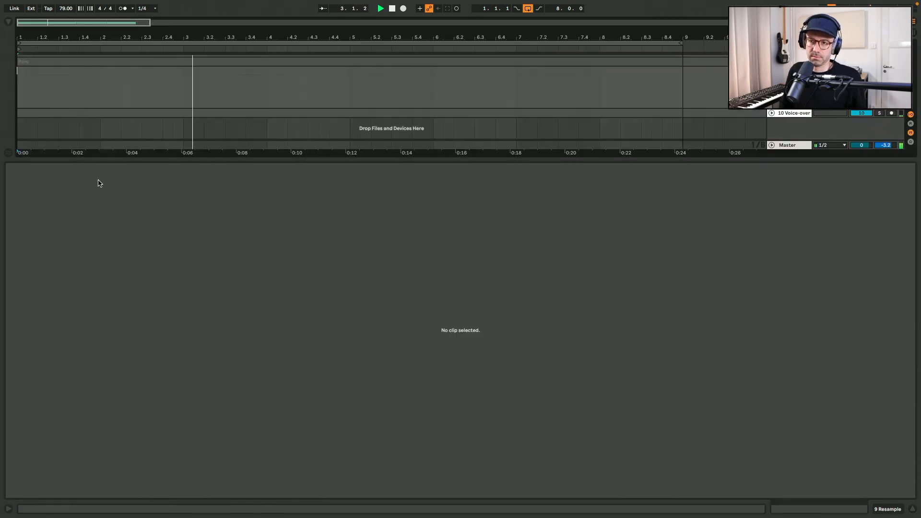
{"action": "key", "text": "Tab"}
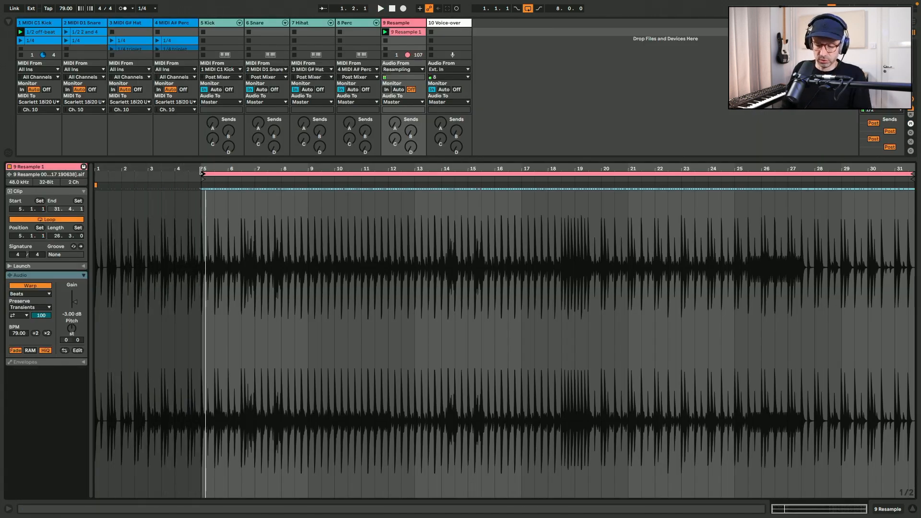
{"action": "scroll", "coordinate": [201, 172], "scroll_direction": "up", "scroll_amount": 3}
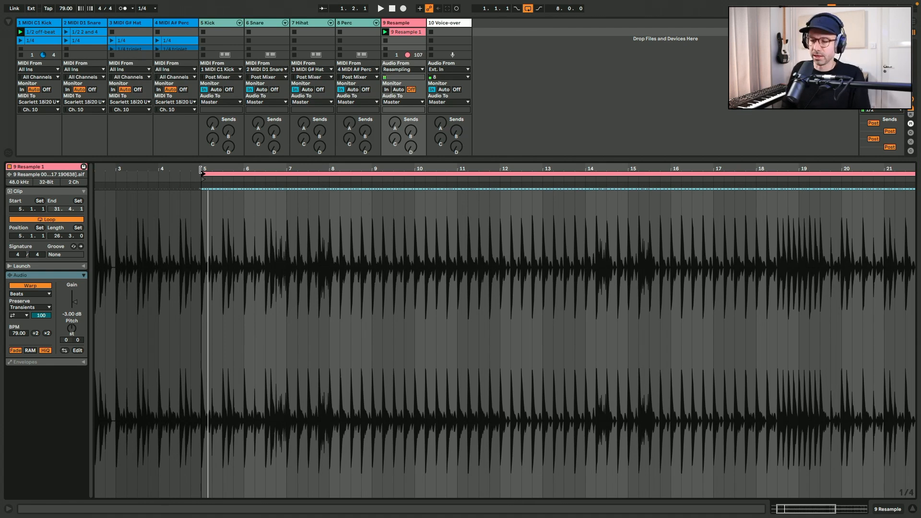
{"action": "scroll", "coordinate": [201, 170], "scroll_direction": "up", "scroll_amount": 2}
{"action": "mouse_move", "coordinate": [201, 169]}
{"action": "left_mouse_down"}
{"action": "mouse_move", "coordinate": [252, 172]}
{"action": "mouse_move", "coordinate": [200, 178]}
{"action": "left_mouse_up"}
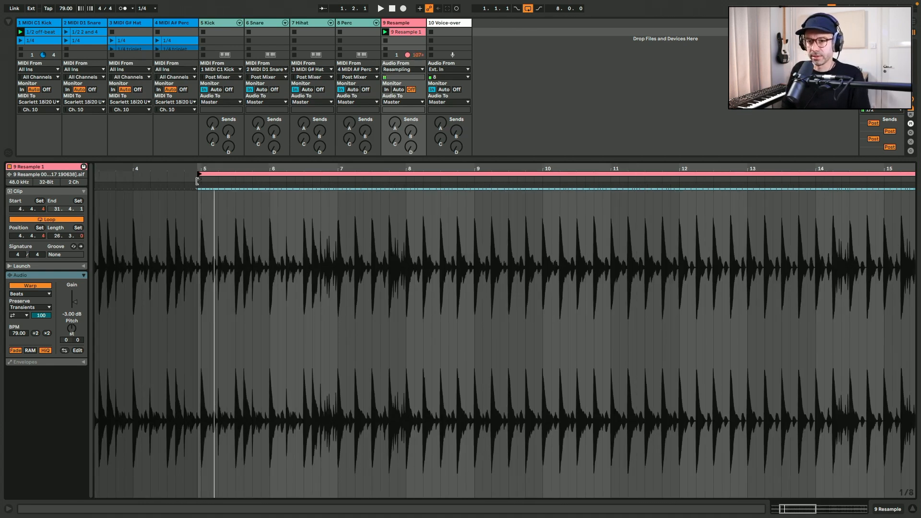
{"action": "left_click_drag", "start_coordinate": [56, 210], "coordinate": [55, 216]}
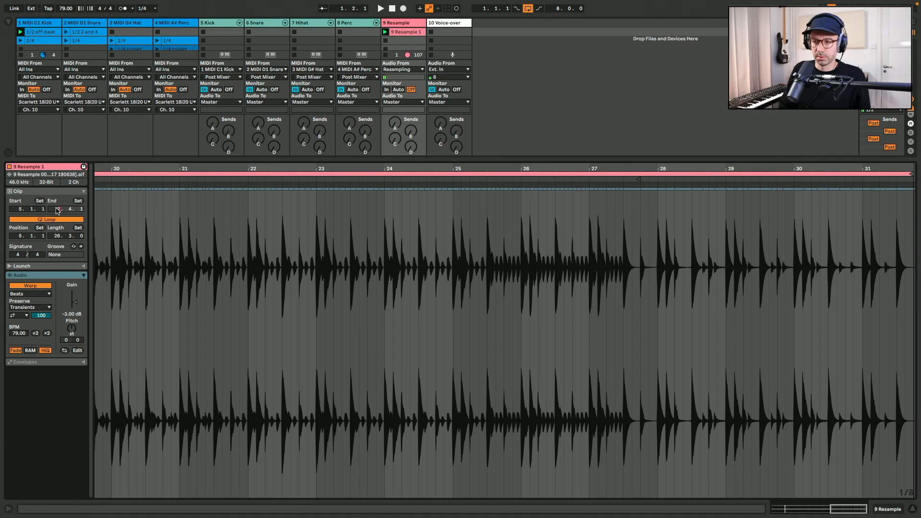
{"action": "left_click_drag", "start_coordinate": [56, 211], "coordinate": [57, 250]}
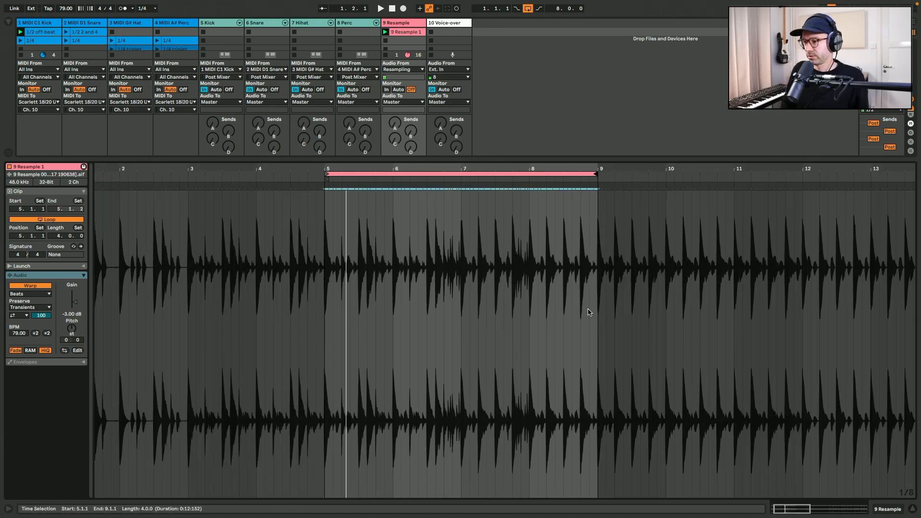
- Play the four-bar loop from bar 5 and follow its waveform
{"action": "key", "text": "space"}
{"action": "left_click_drag", "start_coordinate": [790, 510], "coordinate": [857, 510]}
{"action": "left_click", "coordinate": [791, 513]}
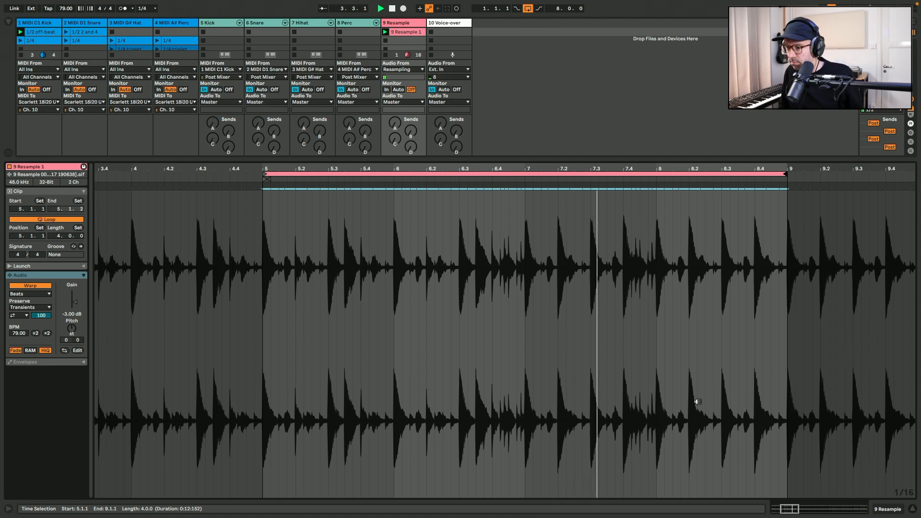
- Move the playing clip's four-bar loop to 17.1.1, and finally loop just two bars from 24.1.1
{"action": "left_click_drag", "start_coordinate": [664, 174], "coordinate": [745, 166]}
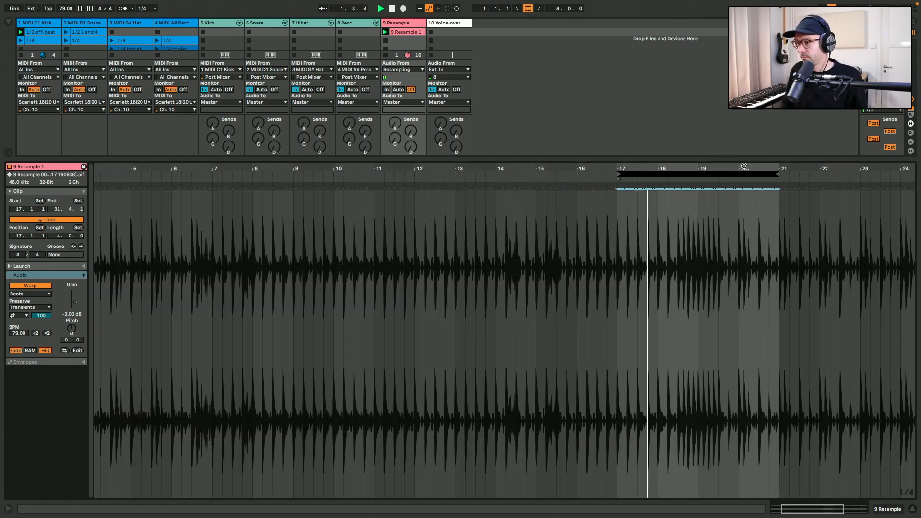
{"action": "double_click", "coordinate": [848, 509]}
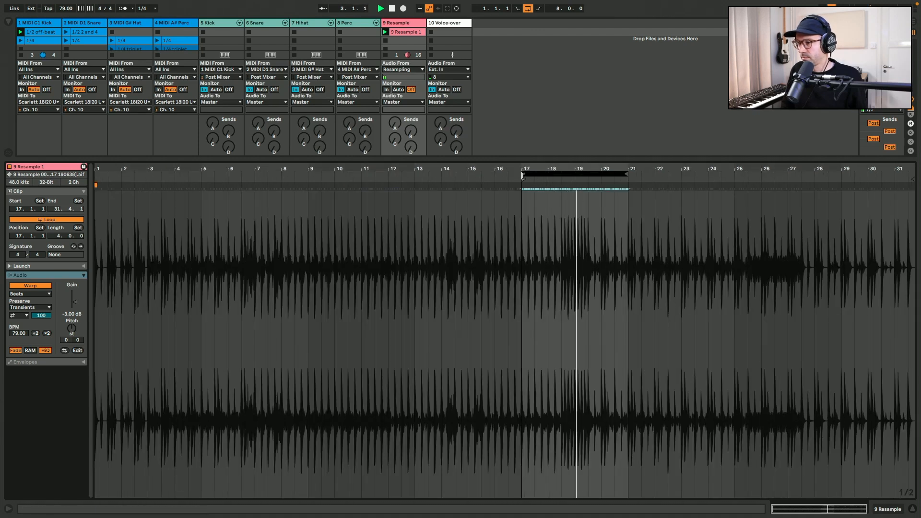
{"action": "left_click", "coordinate": [524, 175]}
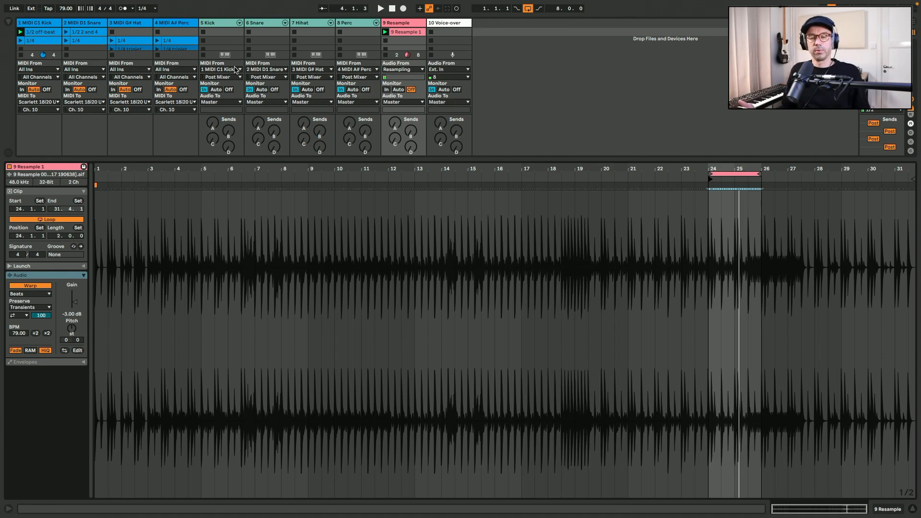
- Return to the full clip grid and open the kick track's 1/16 MIDI clip to examine its notes
{"action": "key", "text": "super+alt+l"}
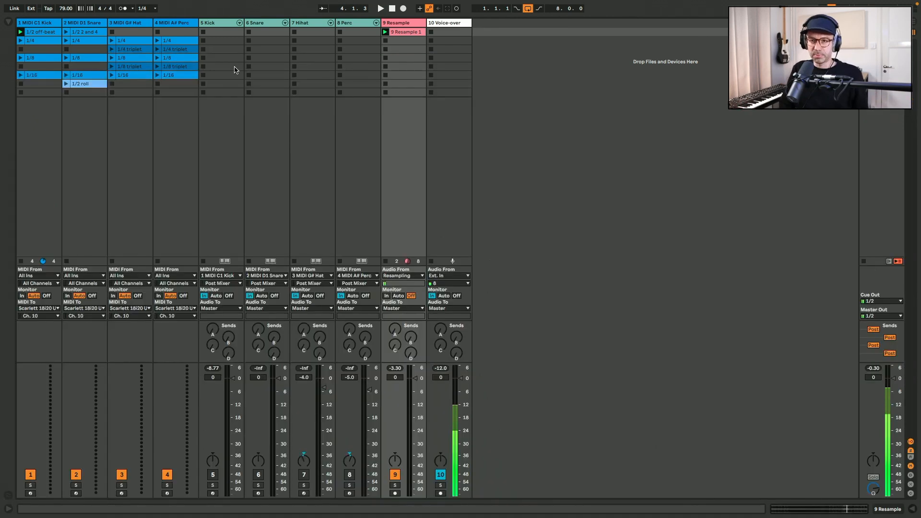
{"action": "left_click", "coordinate": [177, 66]}
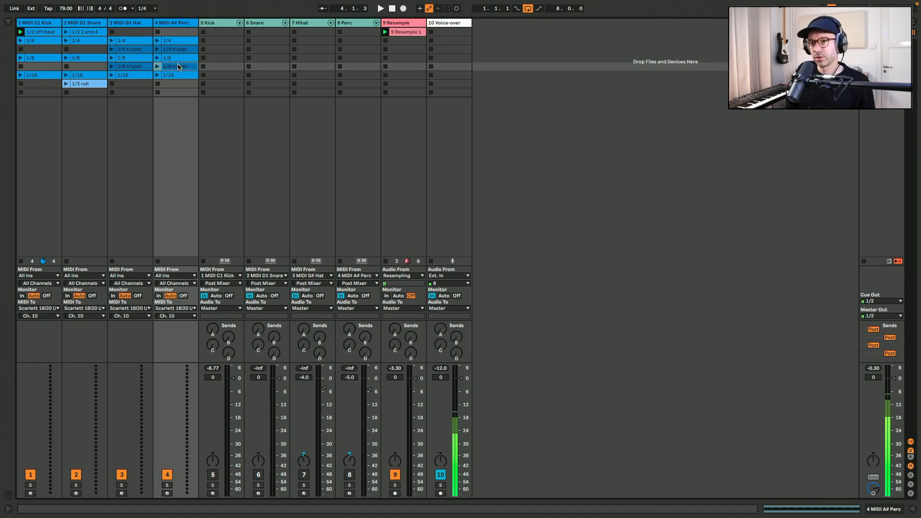
{"action": "left_click", "coordinate": [42, 58]}
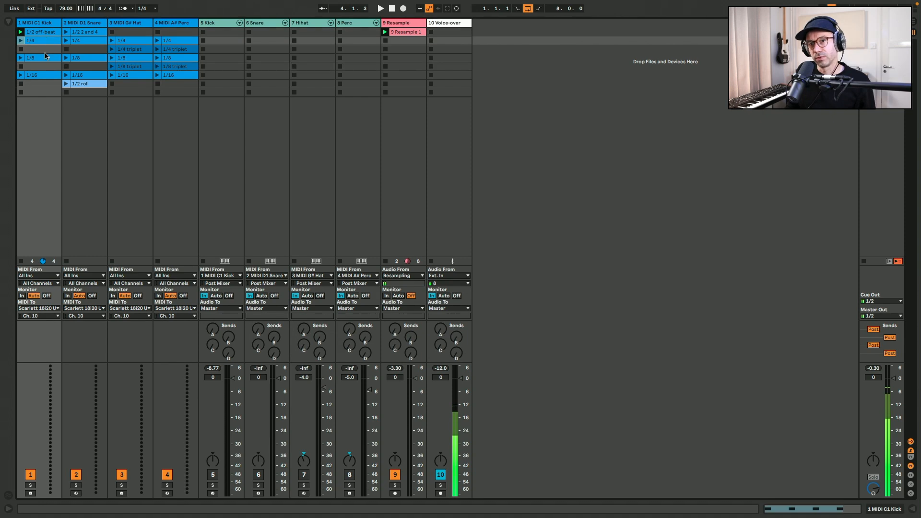
{"action": "double_click", "coordinate": [41, 58]}
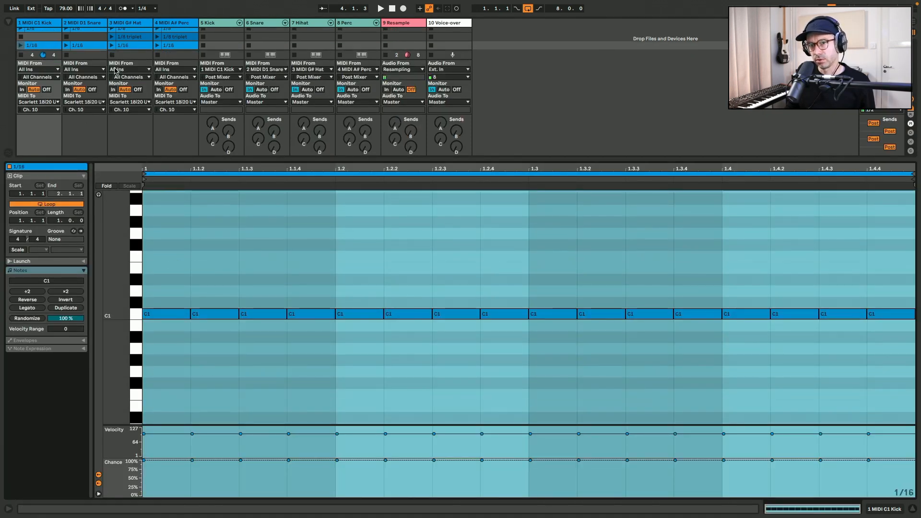
- Examine the notes of the snare track's 1/2 roll clip, then return to the full clip grid
{"action": "left_click", "coordinate": [130, 37]}
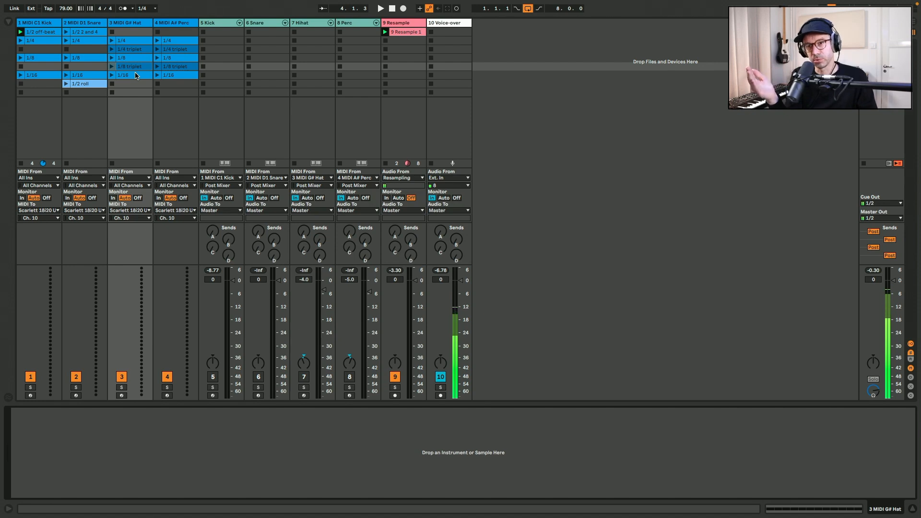
{"action": "double_click", "coordinate": [84, 83]}
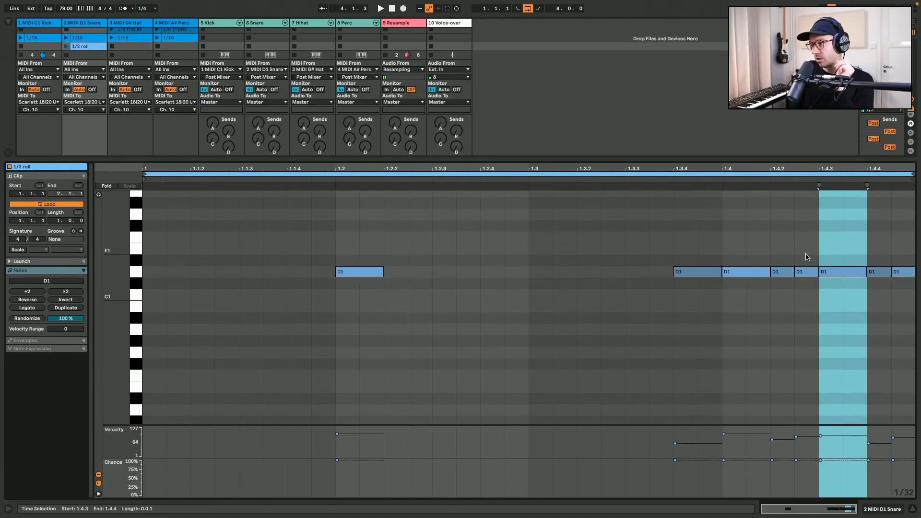
{"action": "left_click", "coordinate": [913, 509]}
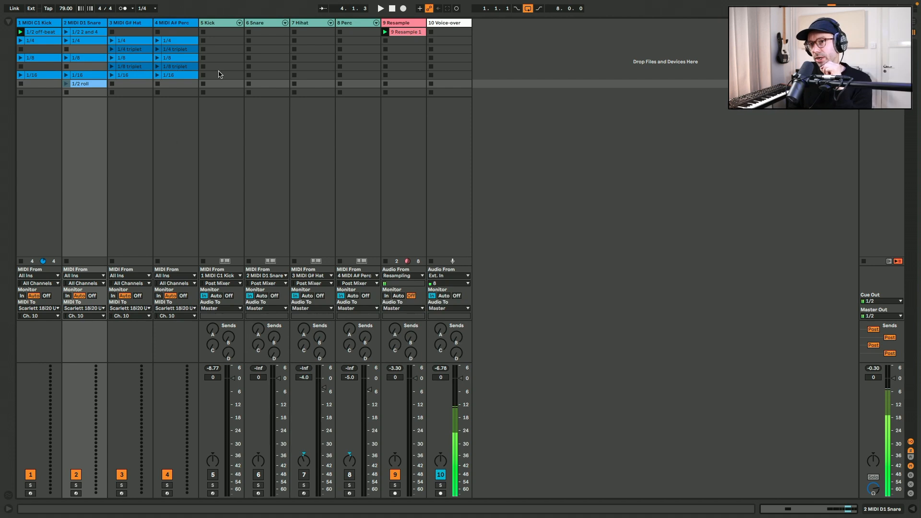